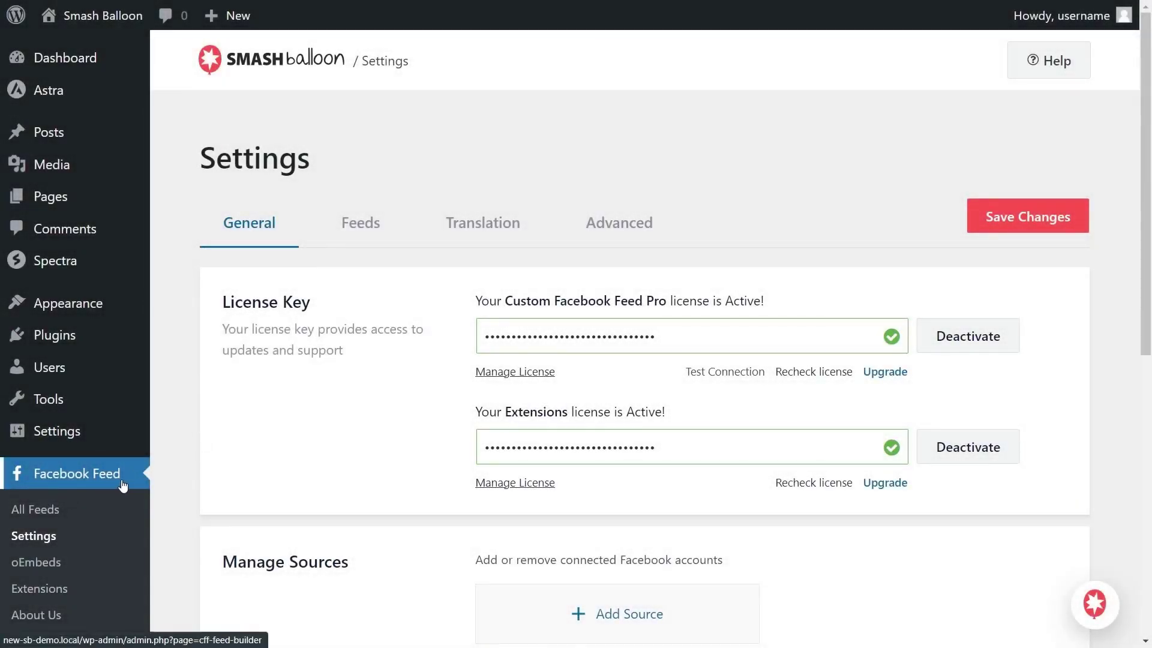
Start a new feed from the All Feeds list and pick the Timeline feed type
left_click(46, 512)
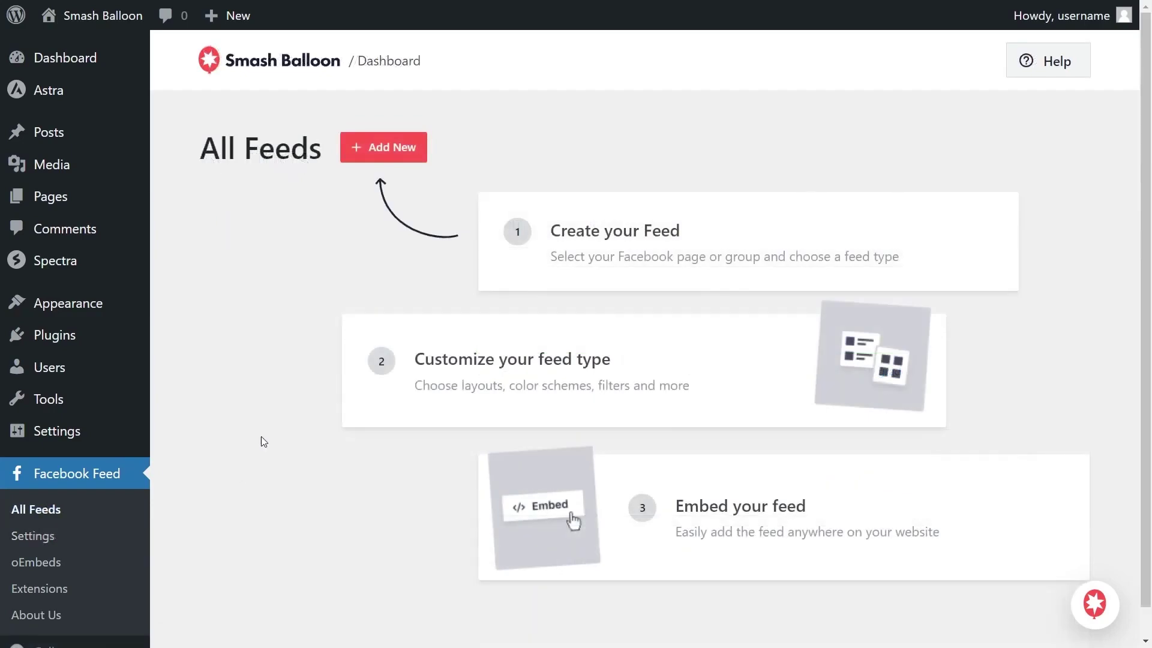
left_click(383, 147)
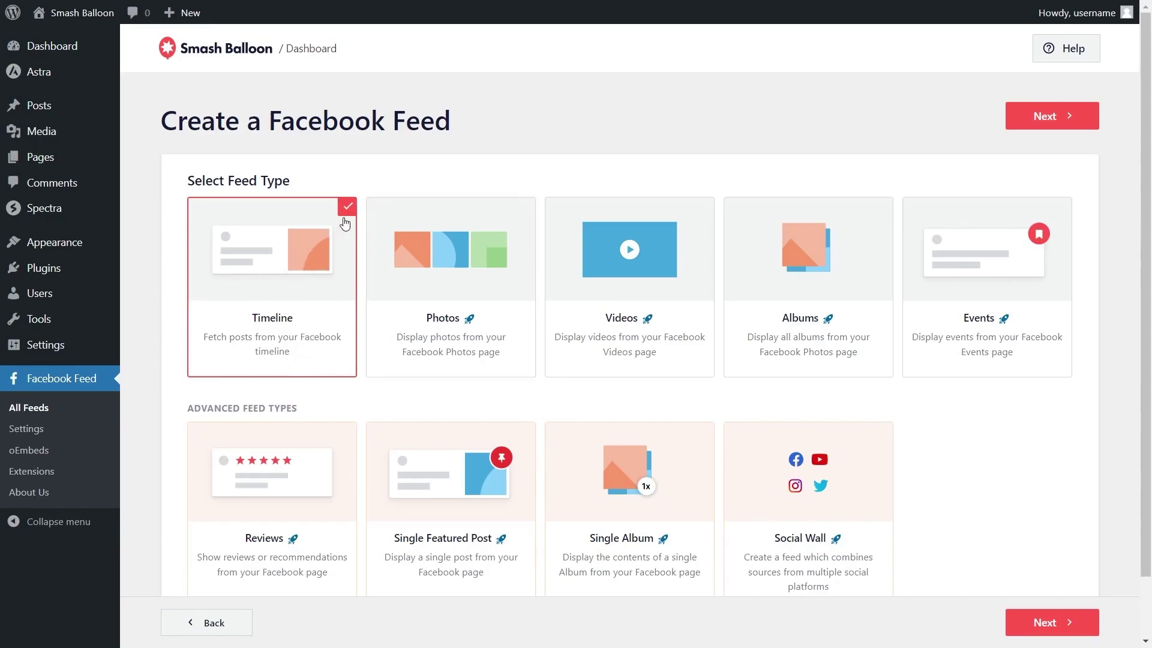
Confirm Timeline, add a new Page source, and begin connecting a Facebook account
left_click(1047, 117)
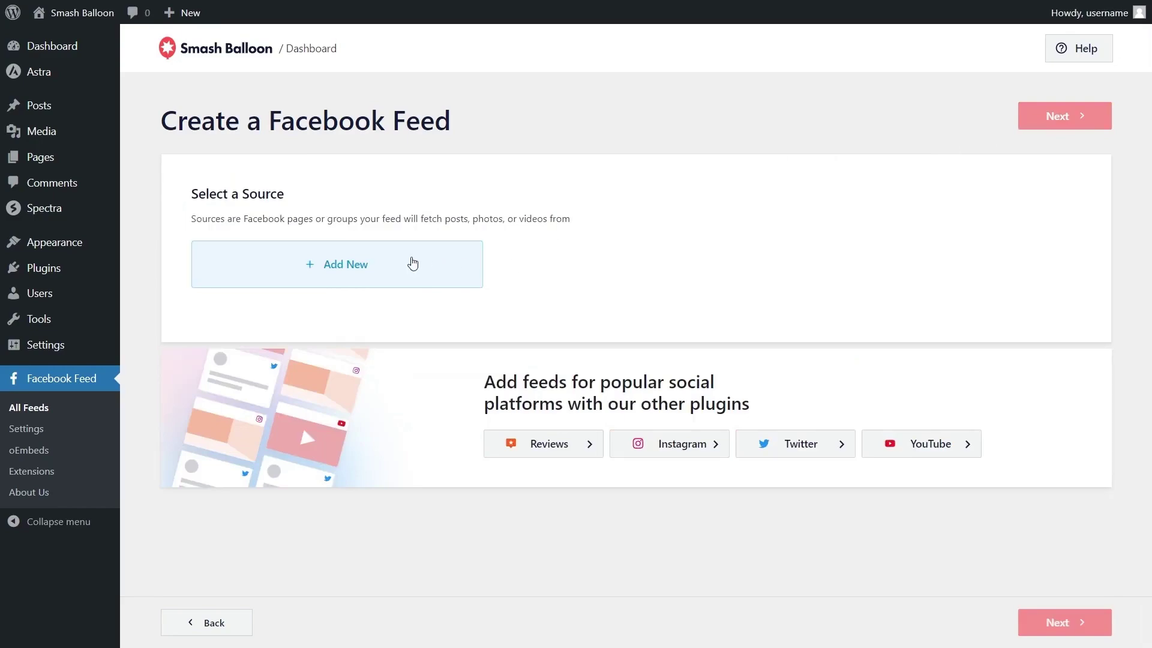
left_click(394, 264)
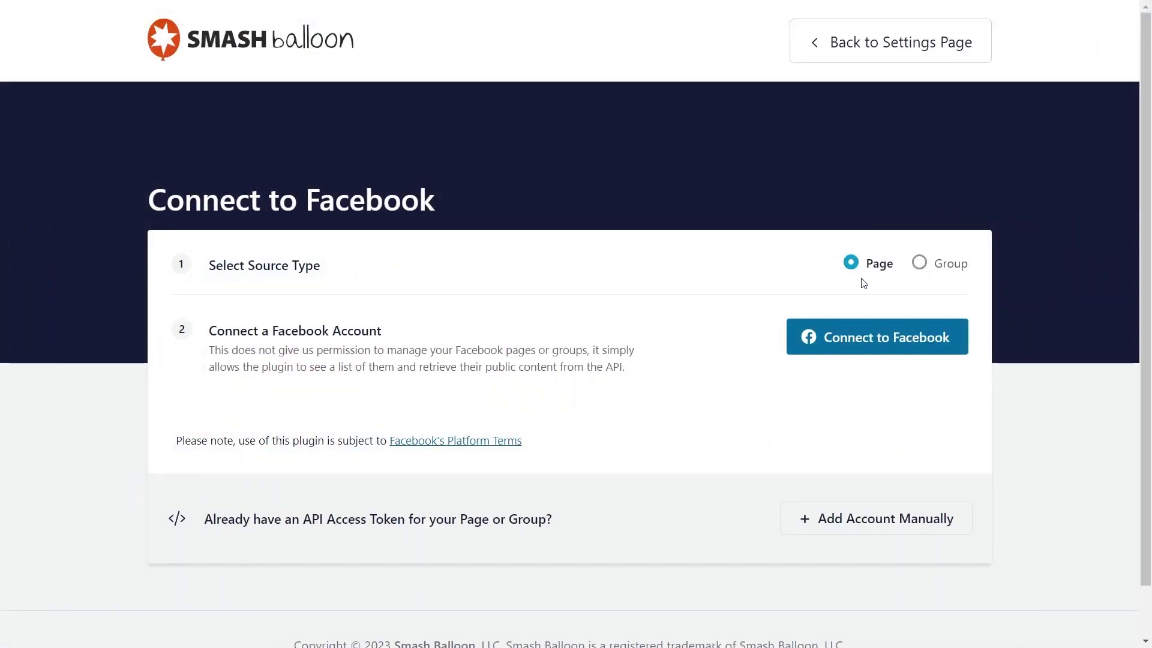
left_click(858, 339)
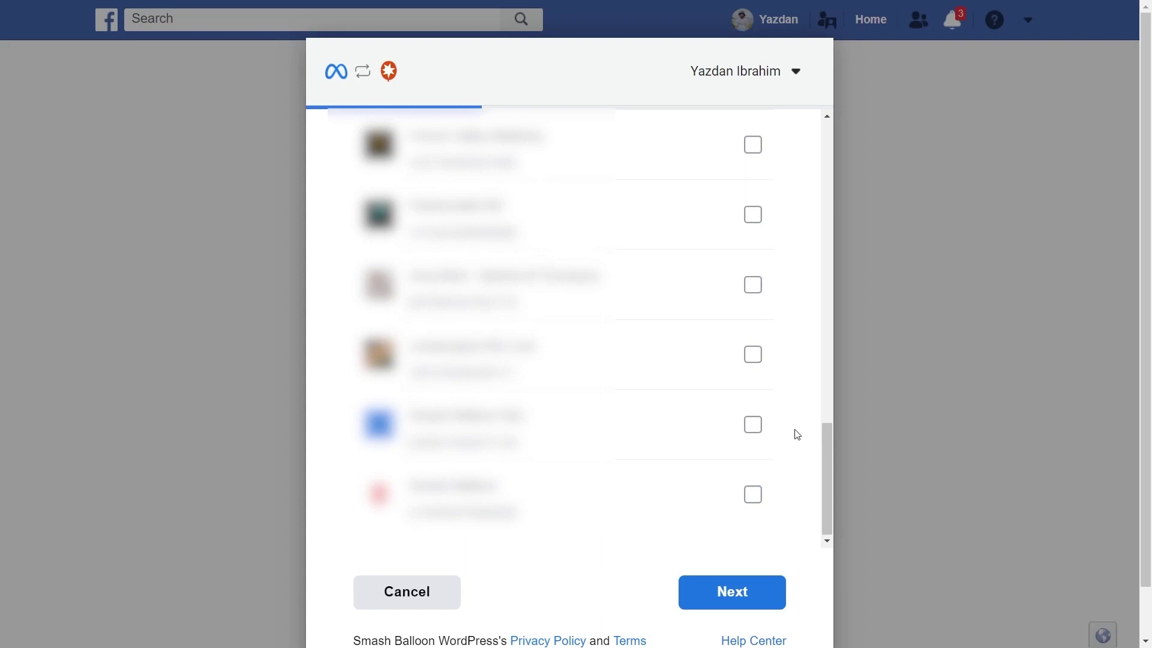
Share the page with Smash Balloon on Facebook and accept the default permissions
left_click(756, 360)
left_click(731, 591)
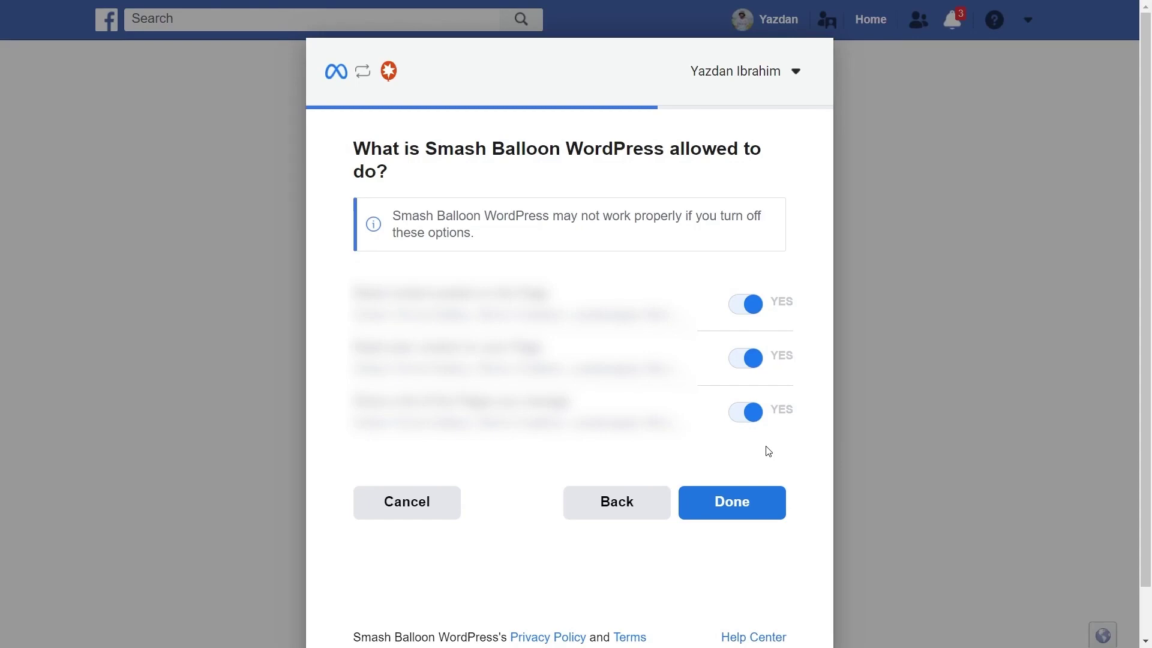
left_click(753, 504)
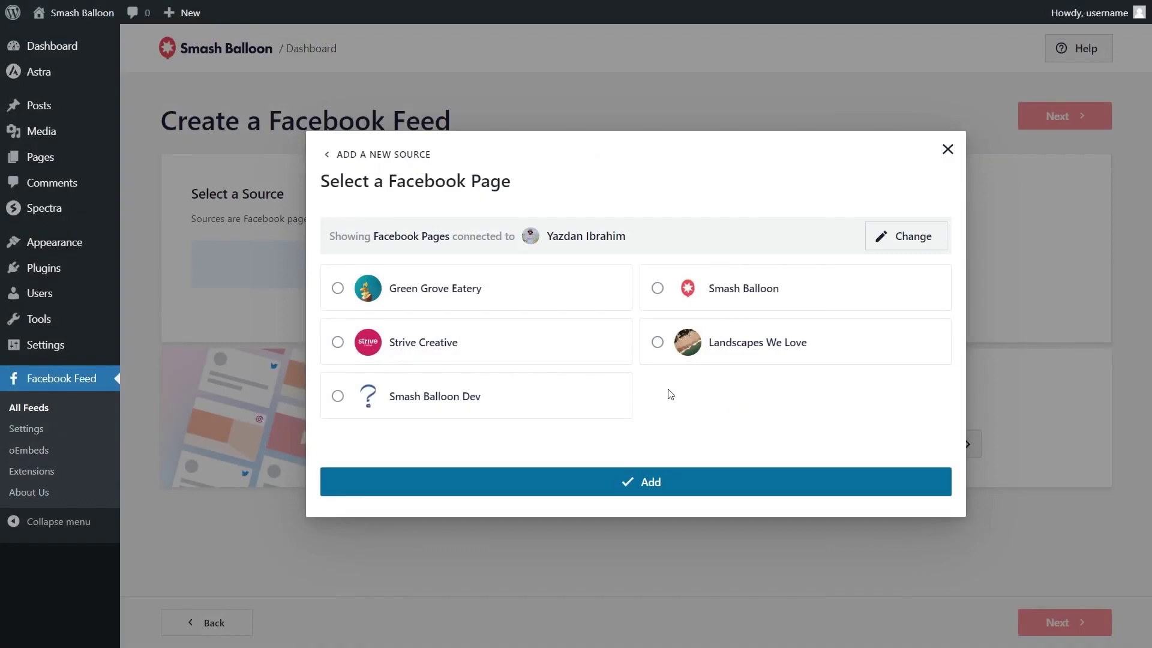
Add Landscapes We Love as a source and select it for the feed
left_click(732, 347)
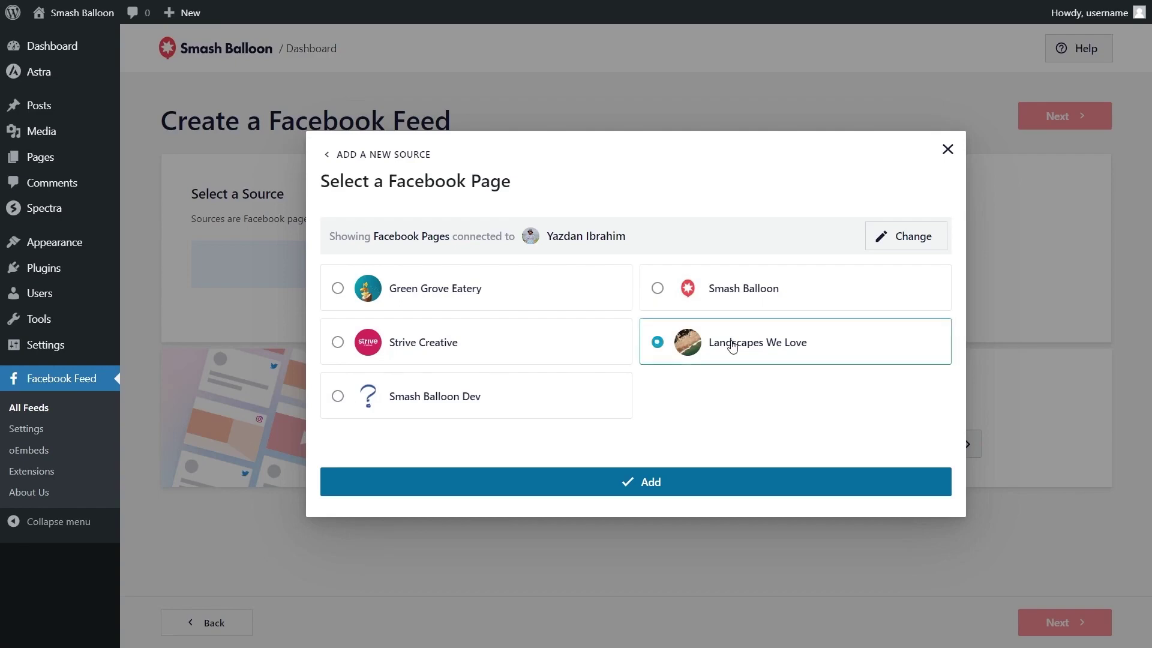
left_click(653, 482)
left_click(657, 268)
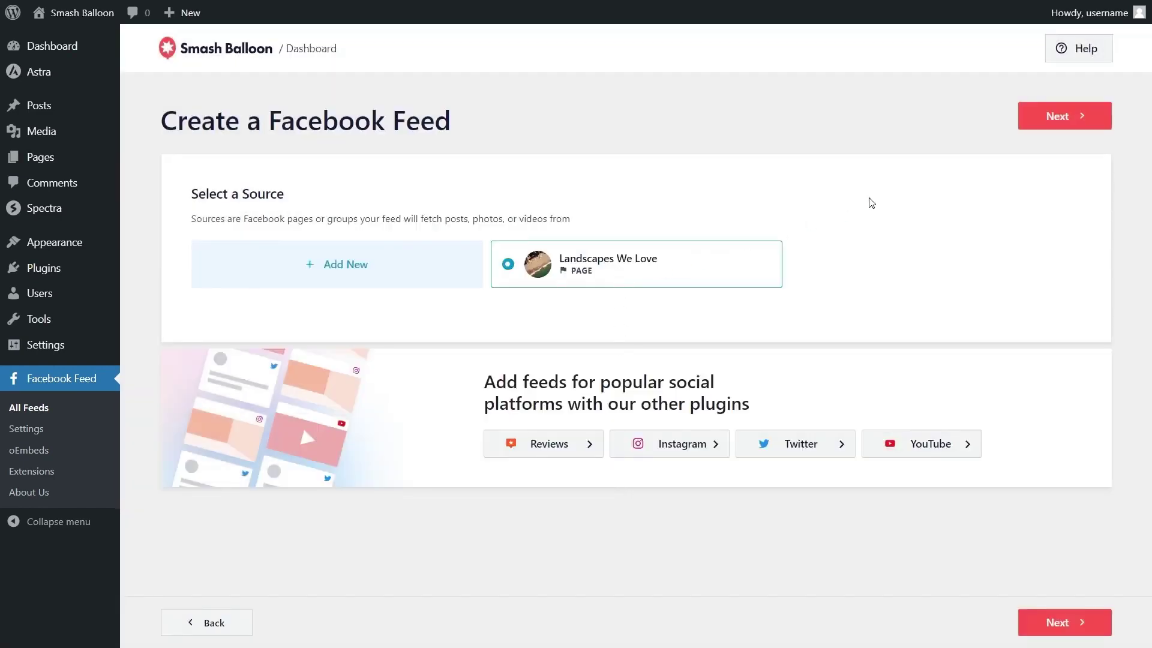
Choose the Modern theme and the Simple Masonry template
left_click(1065, 116)
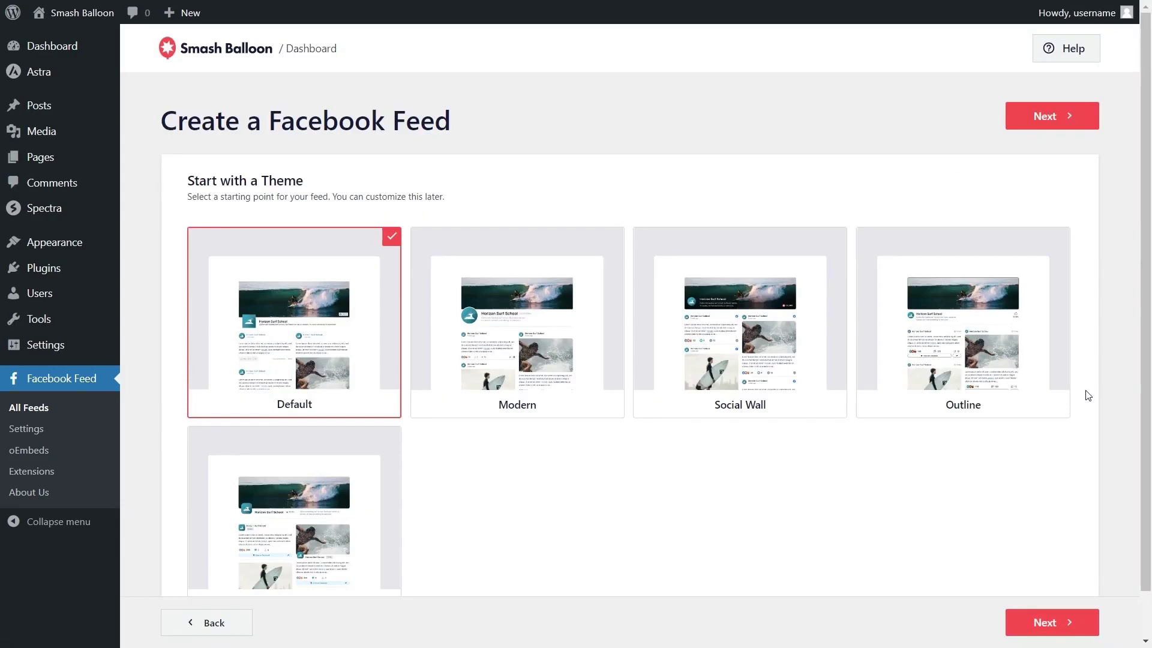
scroll(1088, 395, "down", 1)
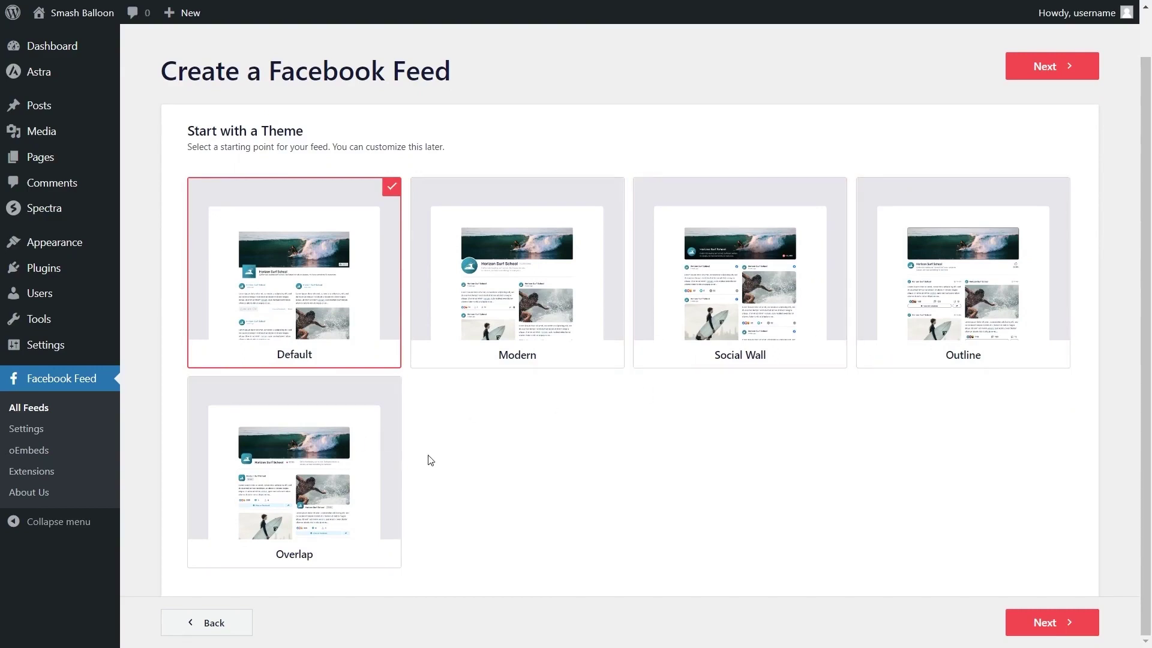
left_click(565, 355)
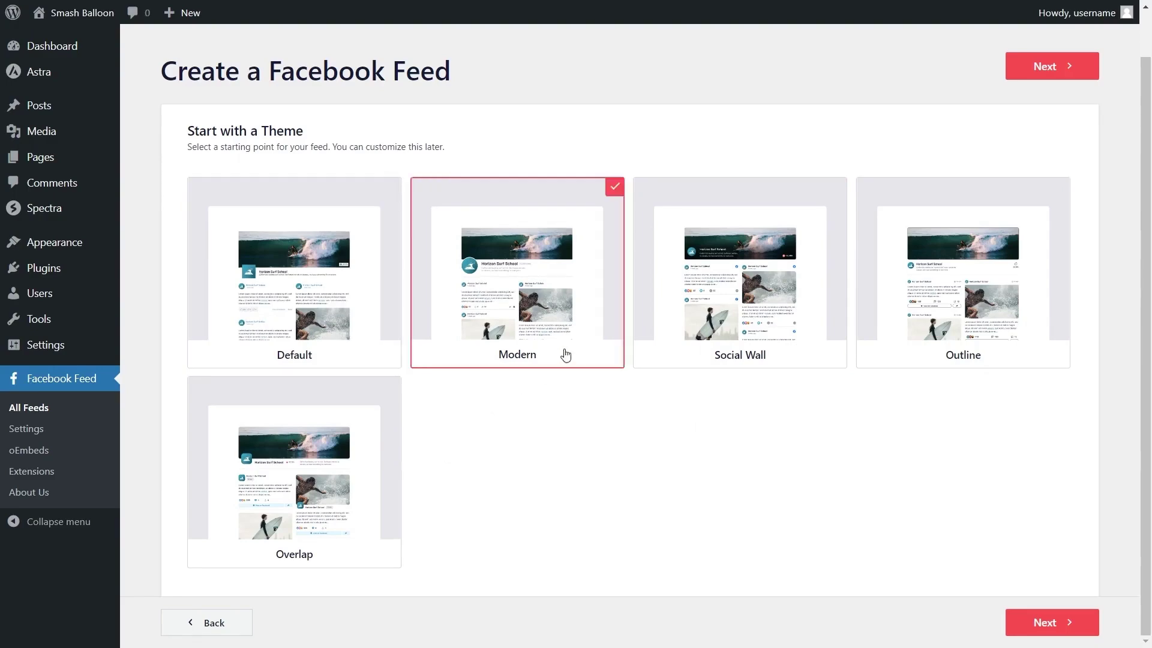
left_click(1034, 71)
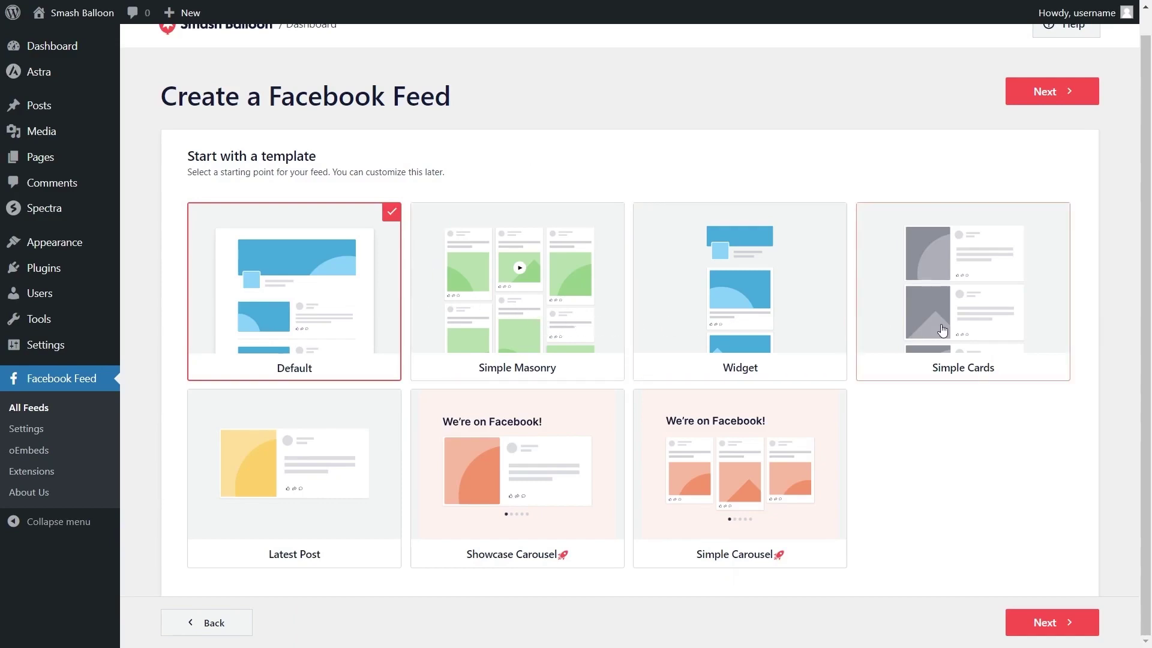
left_click(596, 347)
Create the feed, browse its masonry preview, and bring up the Feed Layout settings
left_click(1043, 93)
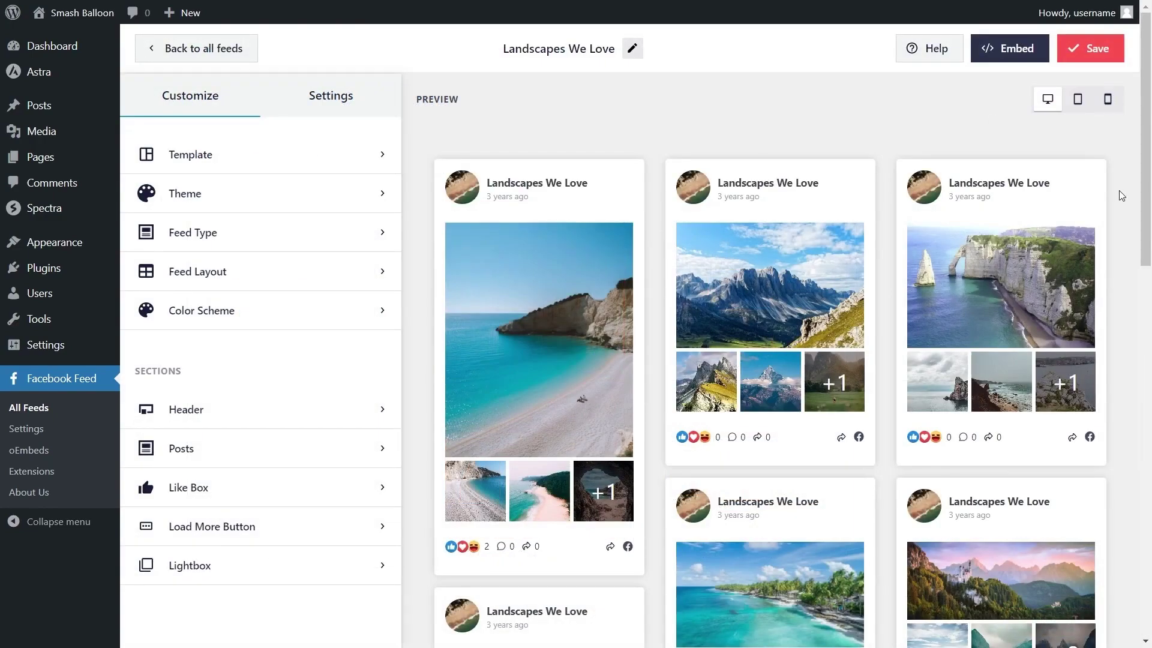
scroll(1120, 195, "down", 6)
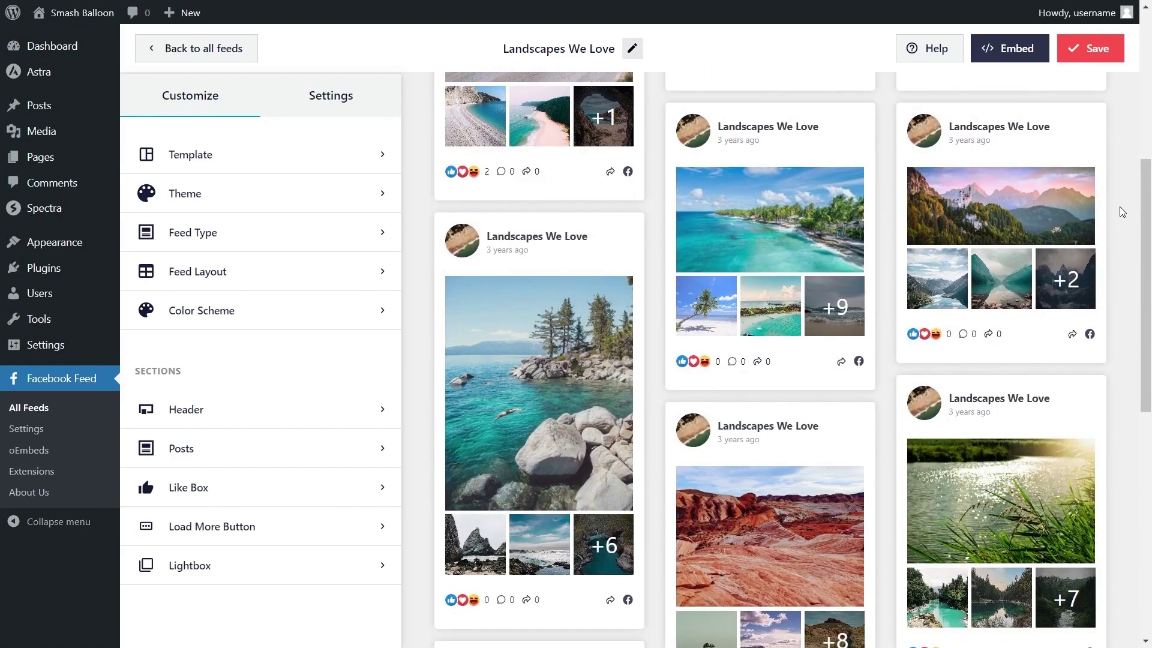
scroll(1120, 211, "up", 6)
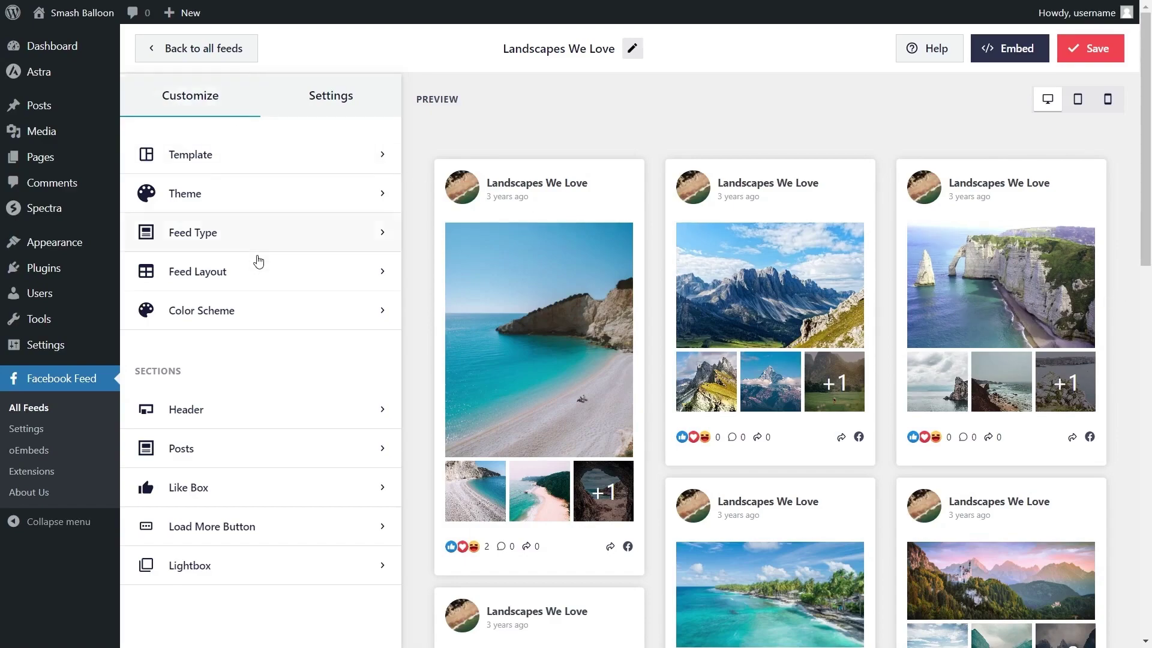
left_click(287, 272)
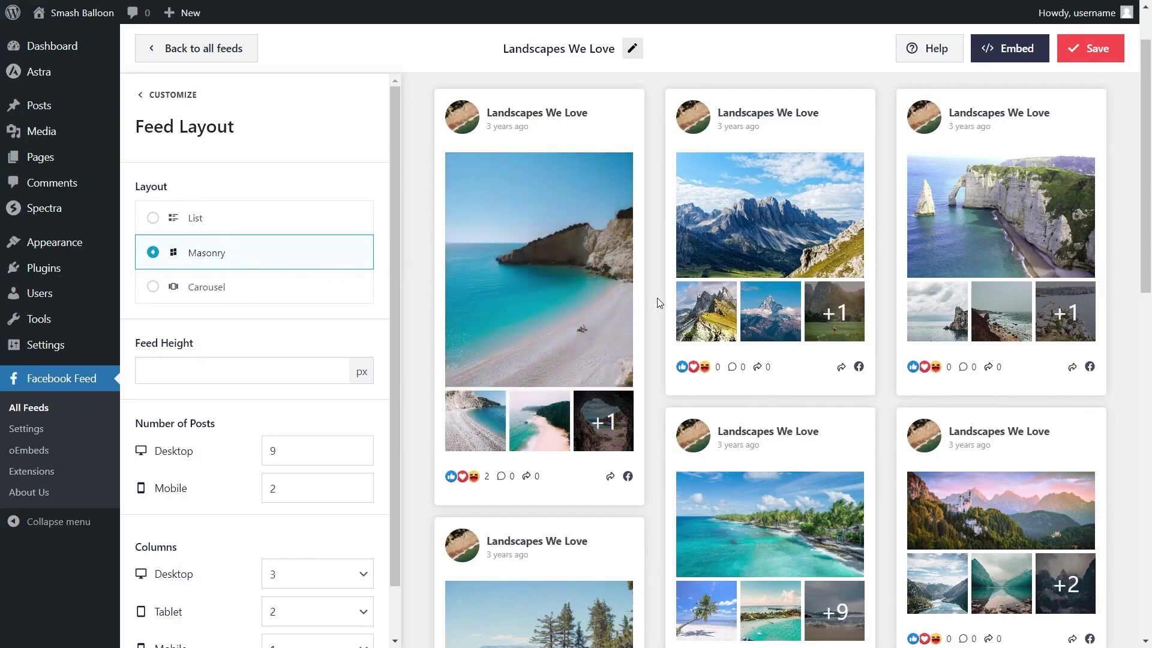
Try the List and Carousel layouts, then return the feed to Masonry
left_click(258, 231)
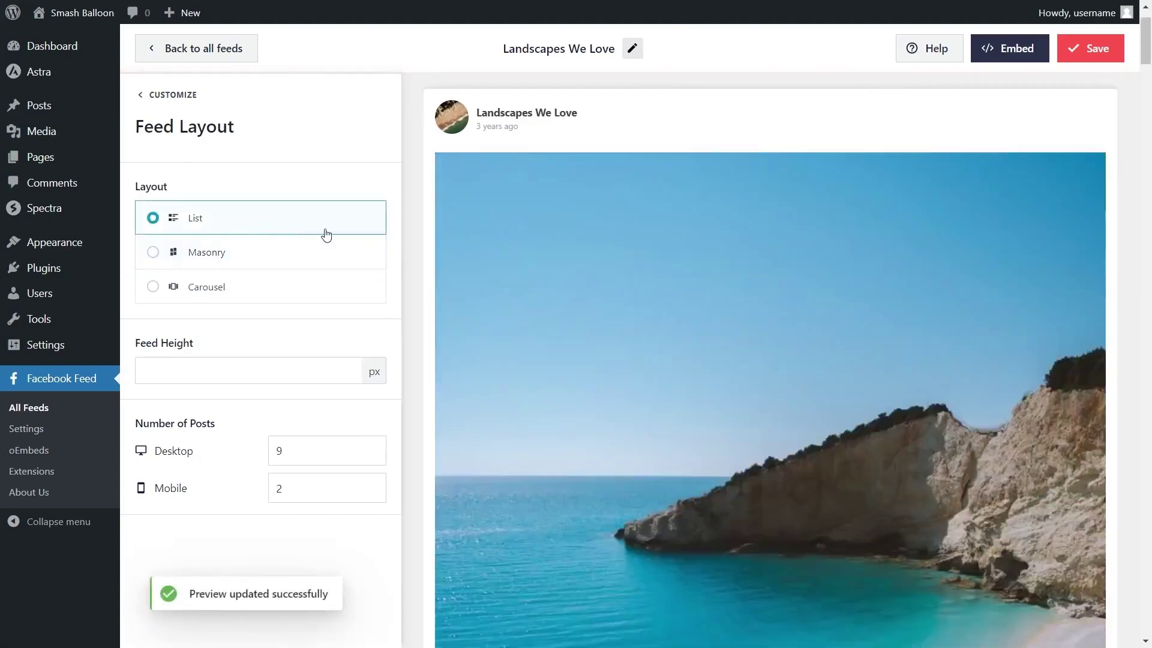
scroll(416, 276, "down", 5)
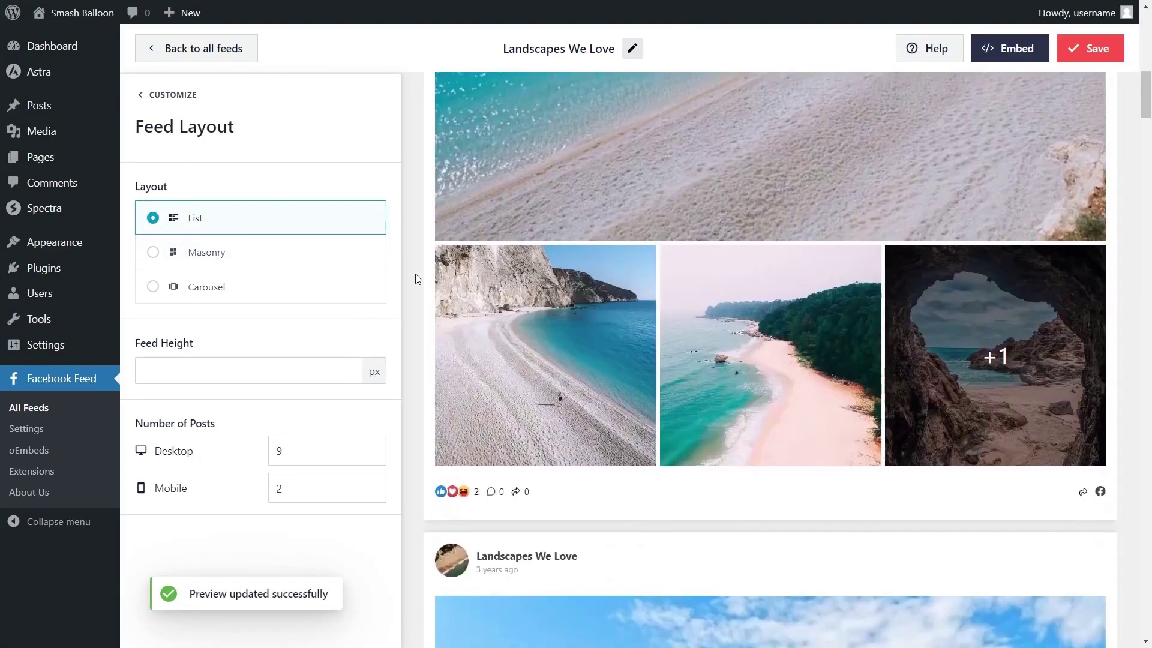
scroll(417, 277, "down", 5)
left_click(282, 286)
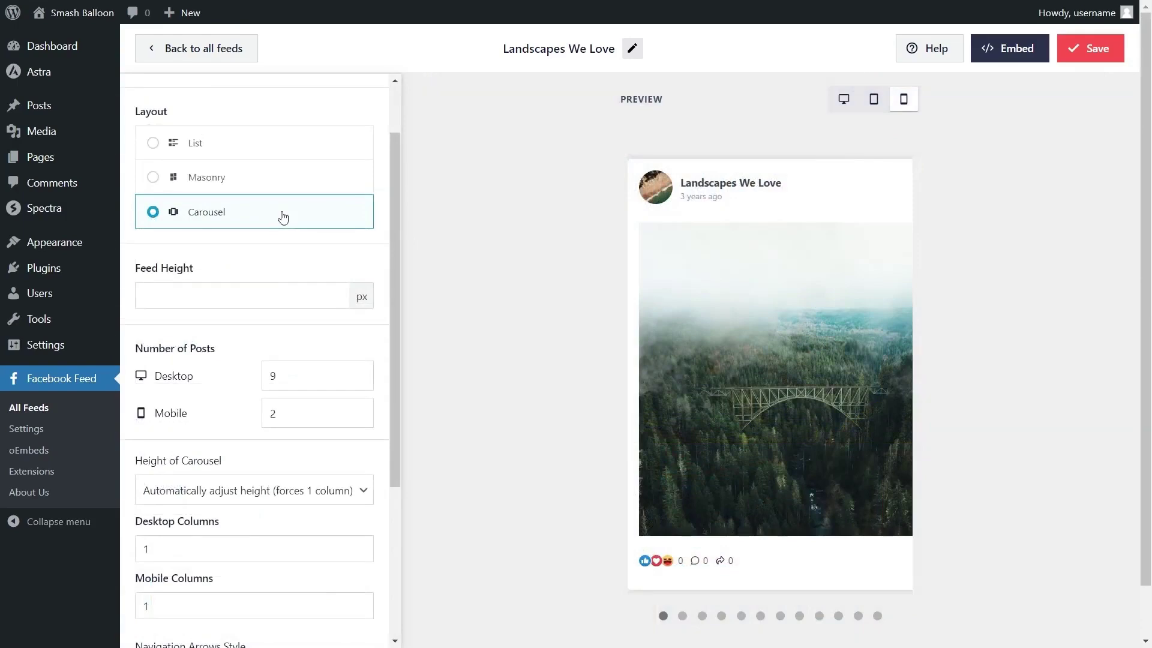
left_click(682, 617)
left_click(702, 617)
left_click(252, 204)
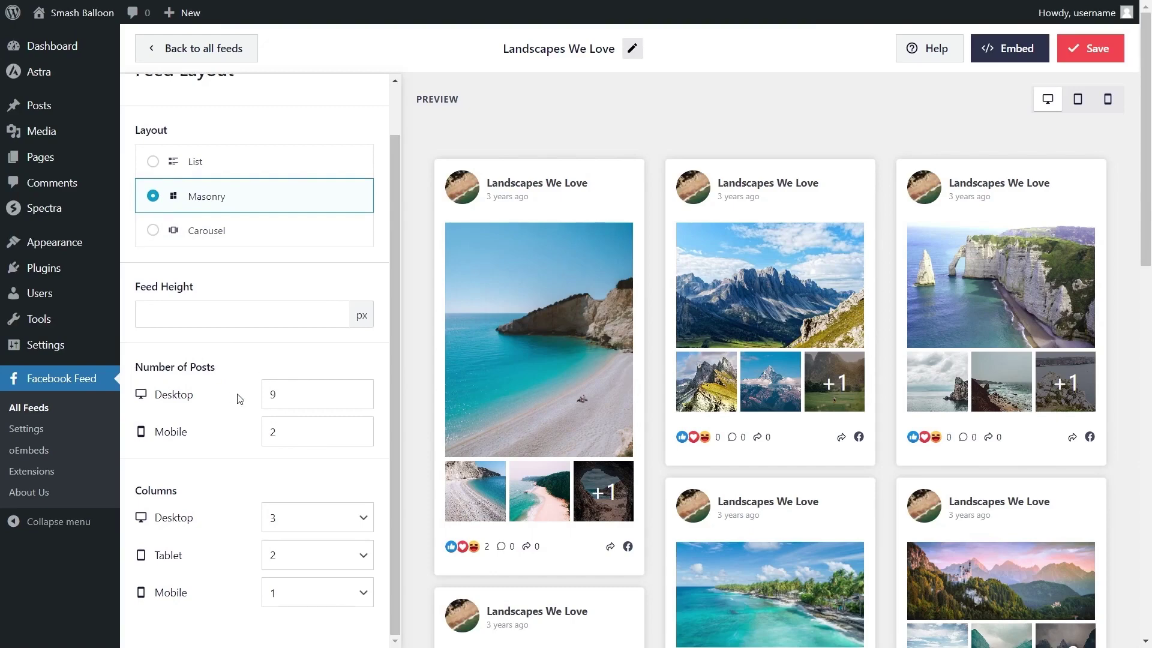
Set the desktop number of posts to 9
double_click(282, 395)
type("3")
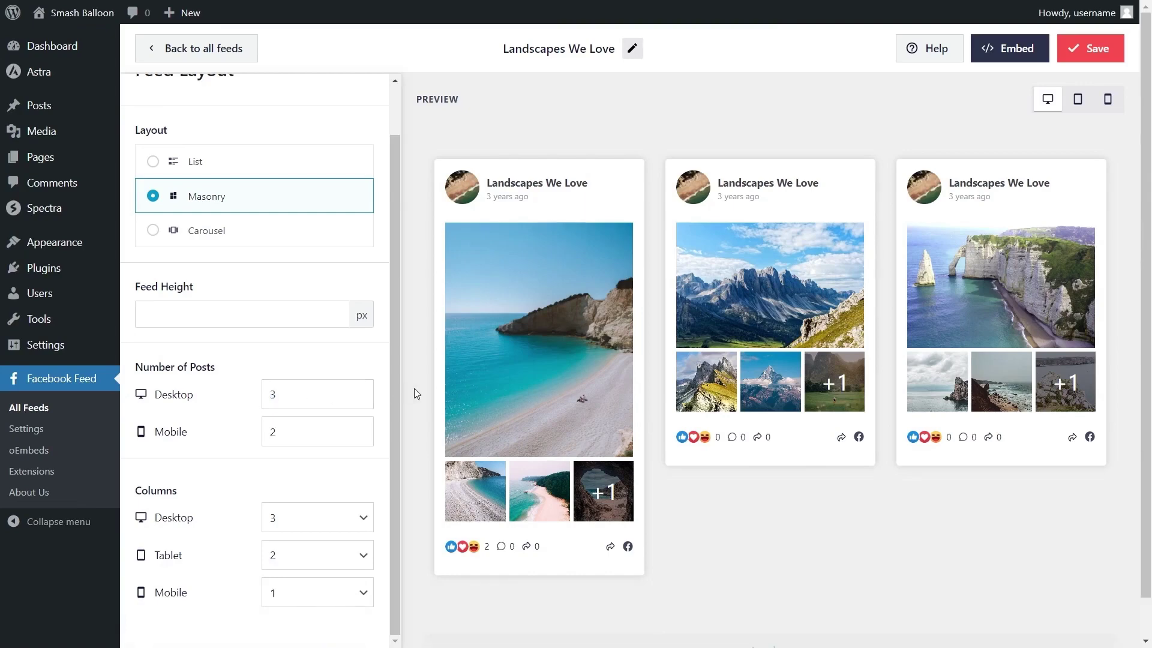
double_click(273, 394)
type("9")
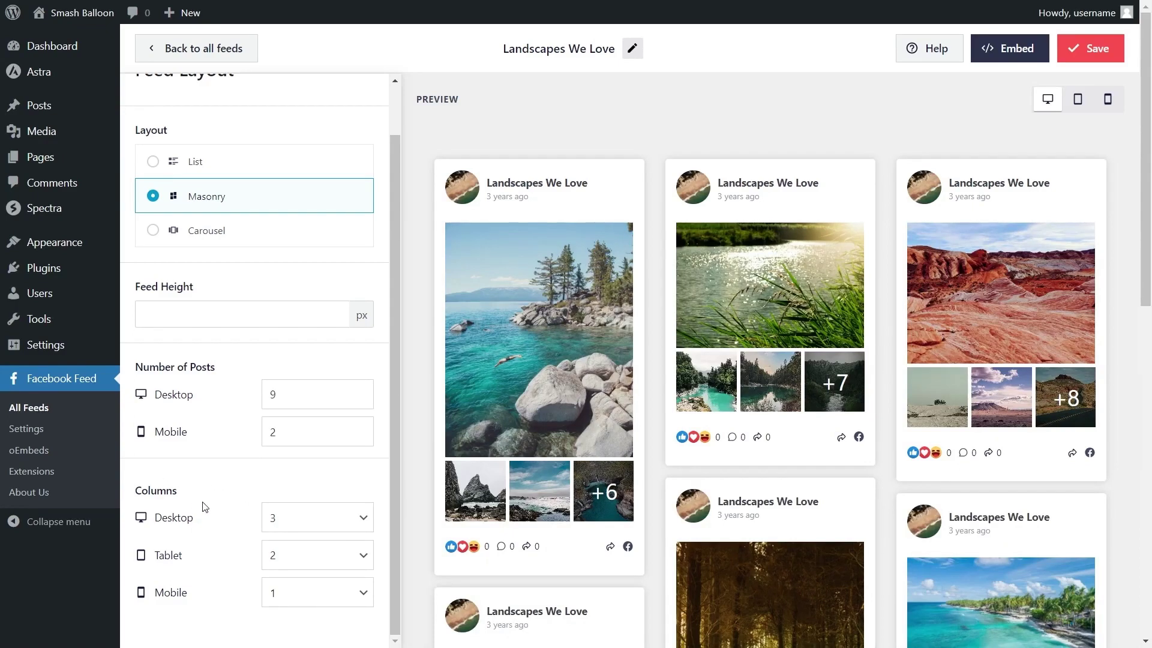
Try two desktop columns, restore three columns, and save the layout
left_click(358, 523)
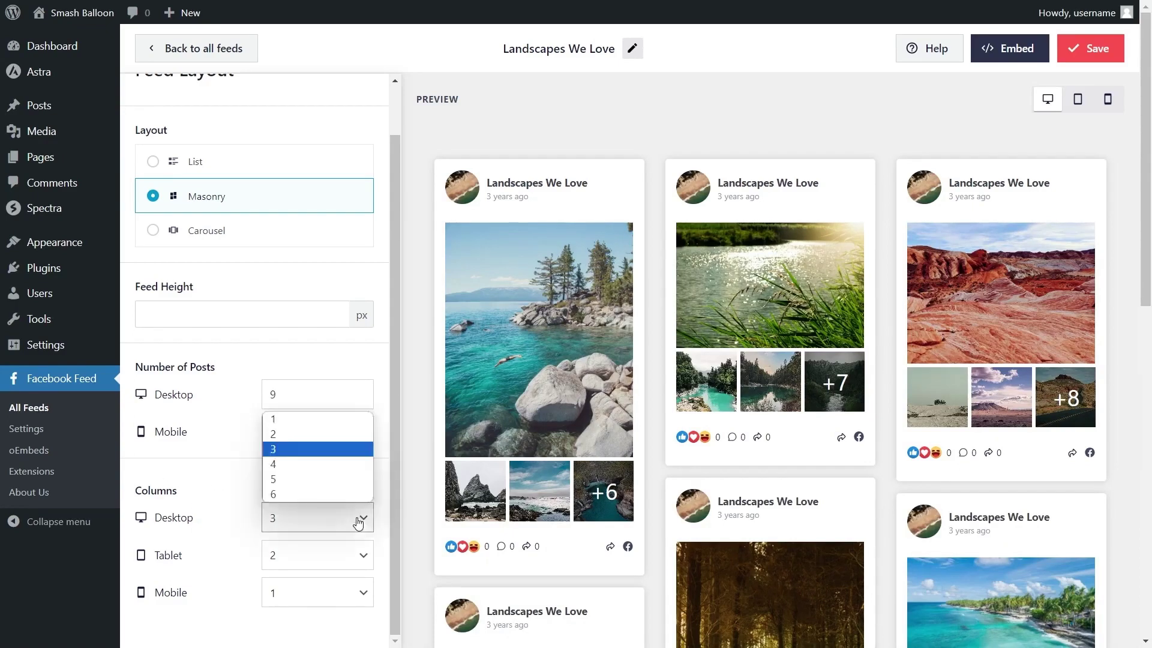
left_click(333, 433)
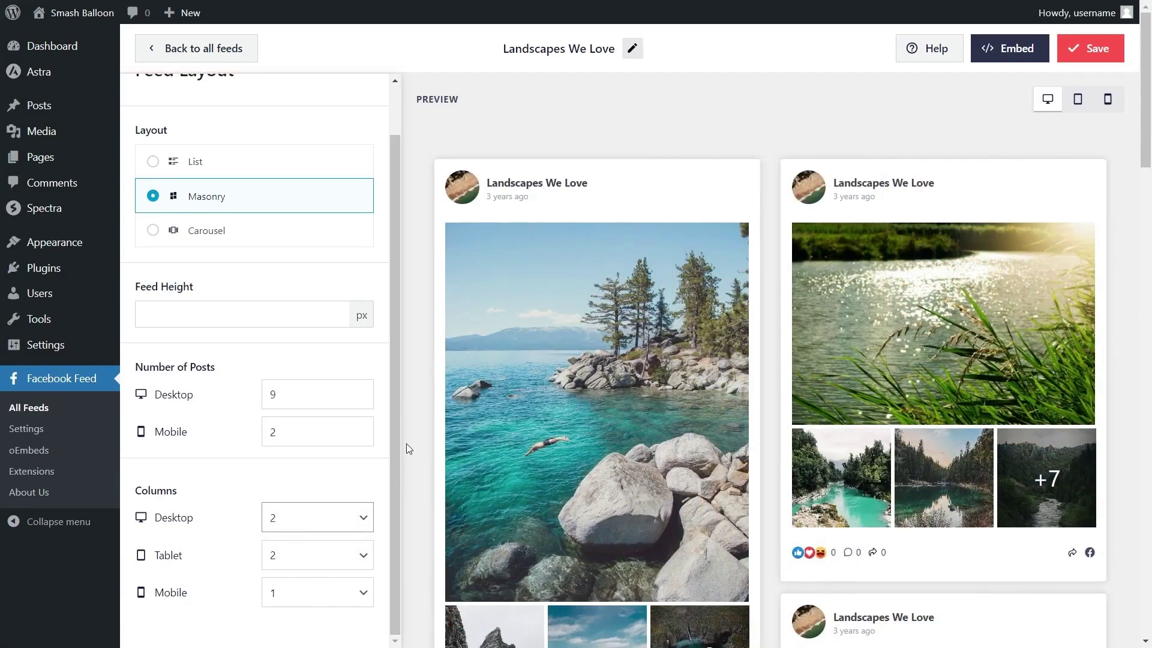
left_click(349, 524)
left_click(329, 453)
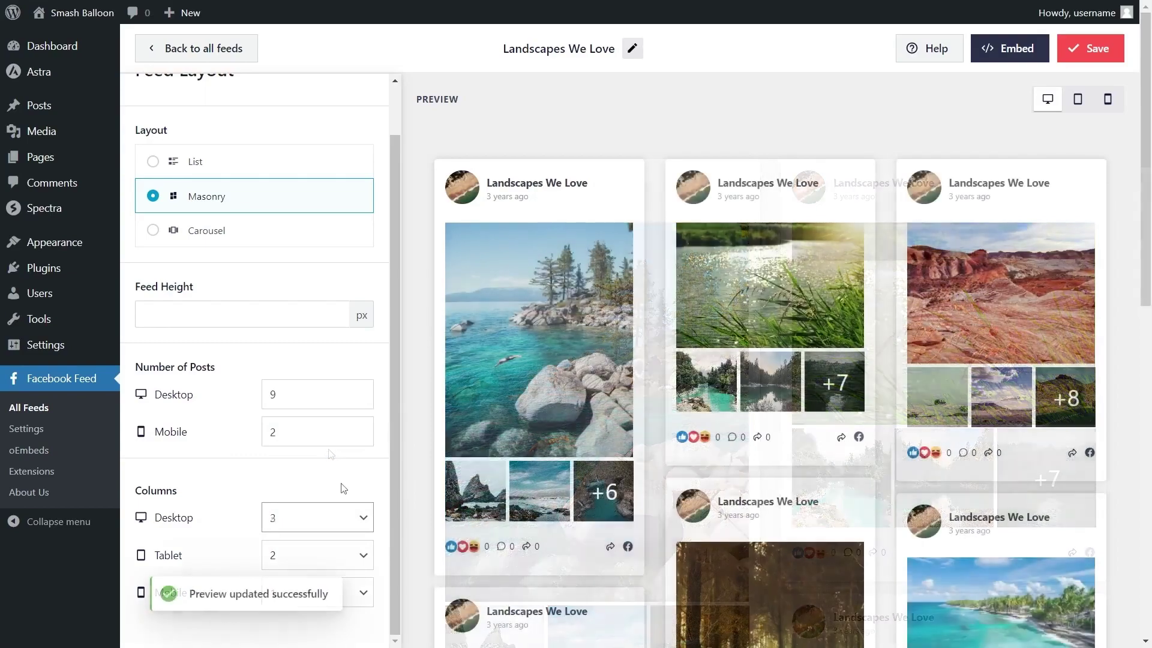
left_click(1107, 60)
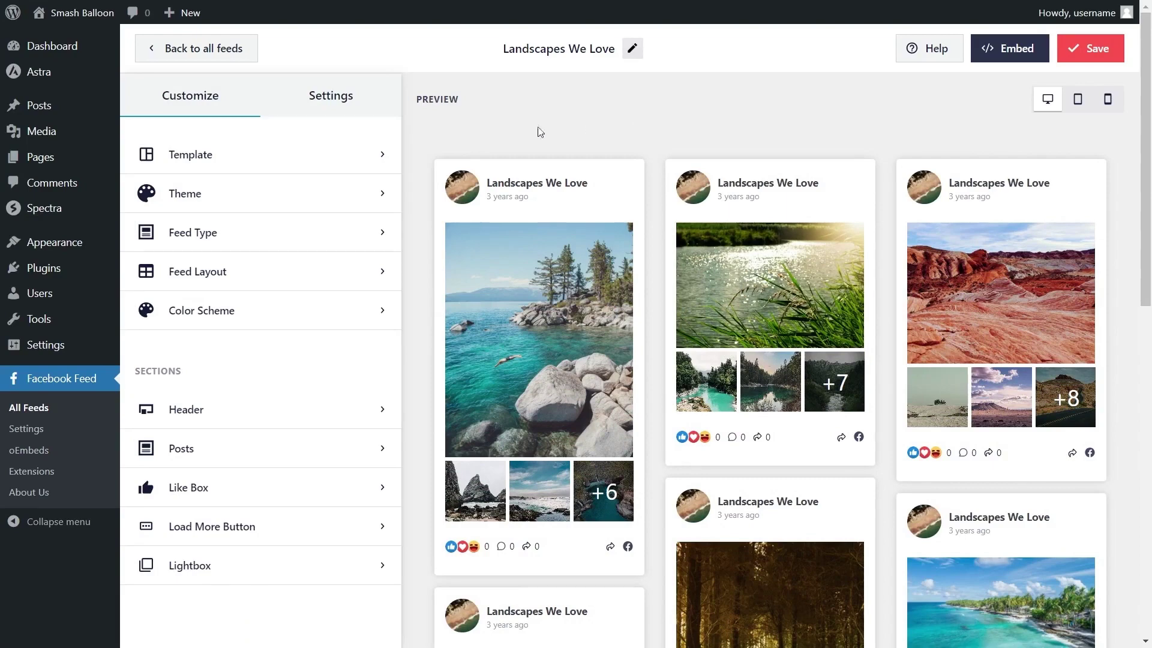
Try the Light, Dark and Custom colour schemes for the feed
left_click(246, 310)
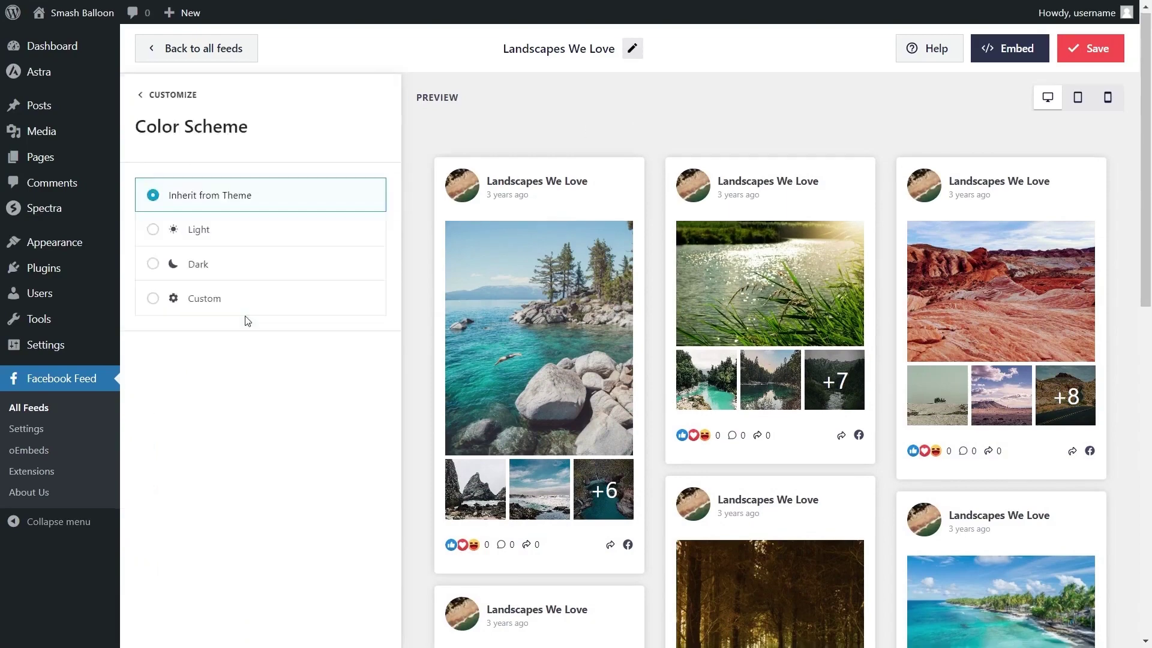
scroll(243, 318, "down", 1)
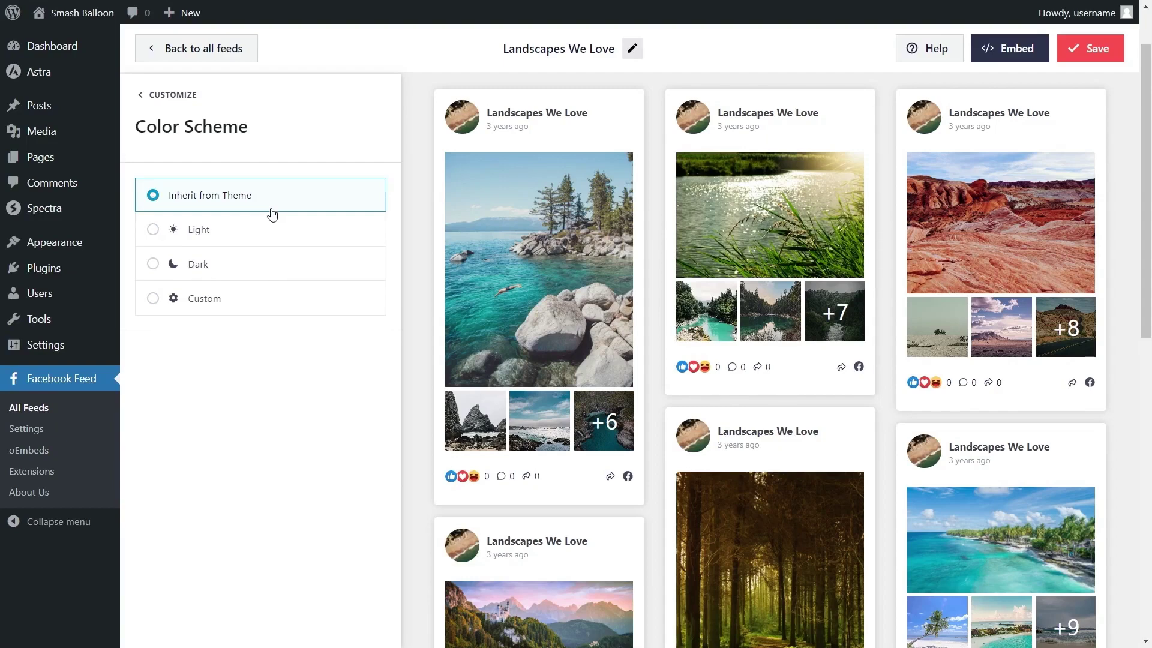
left_click(257, 233)
left_click(250, 266)
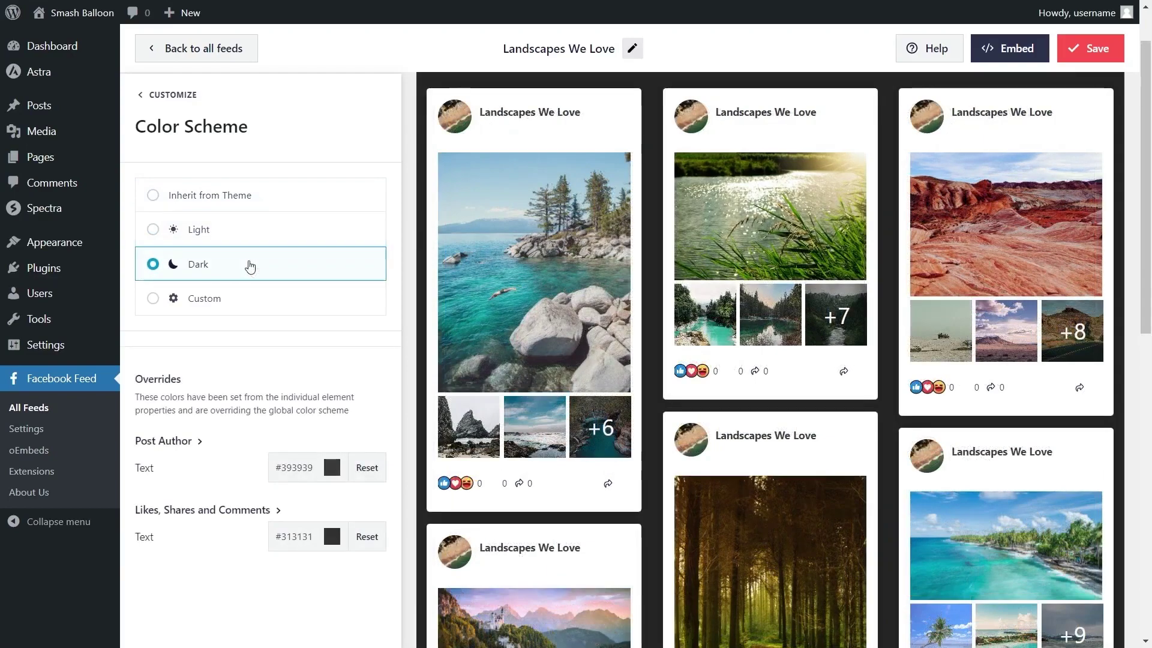
left_click(256, 309)
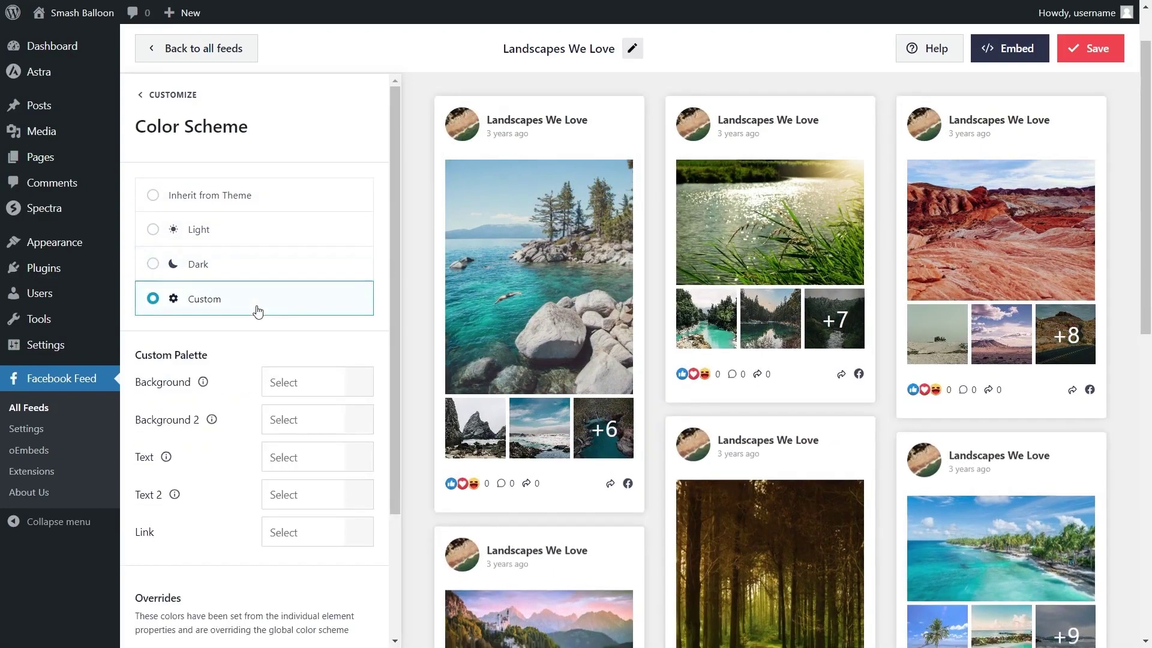
Try red, yellow and green card backgrounds, revert to Inherit from Theme, and save
left_click(360, 381)
left_click(261, 592)
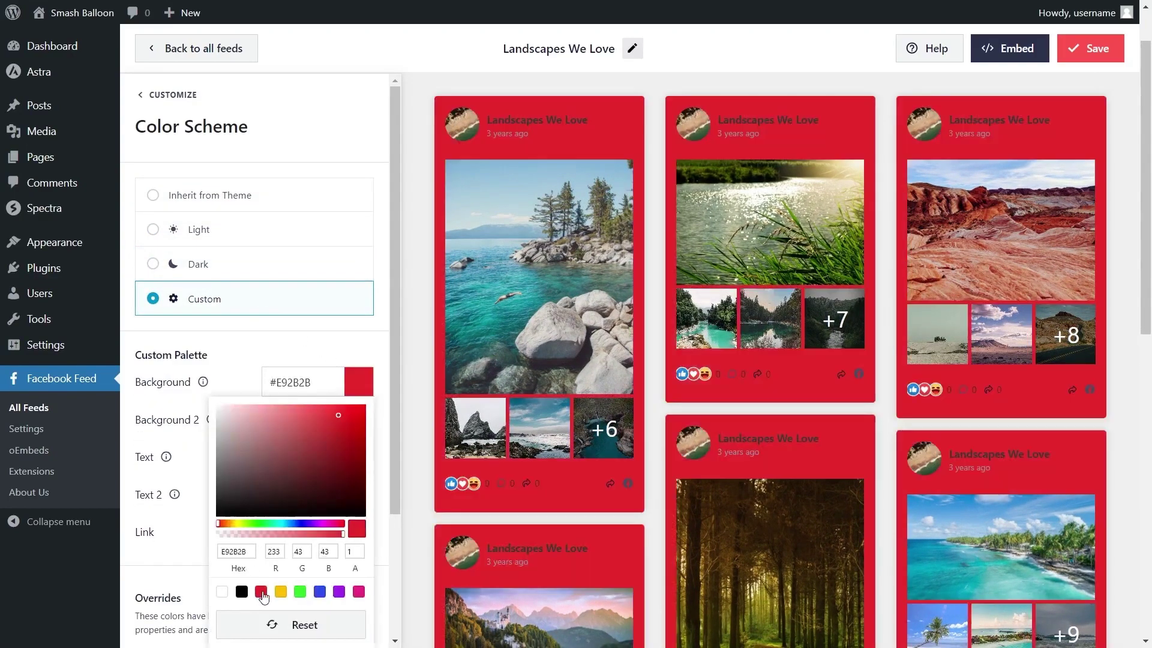
left_click(280, 592)
left_click(300, 591)
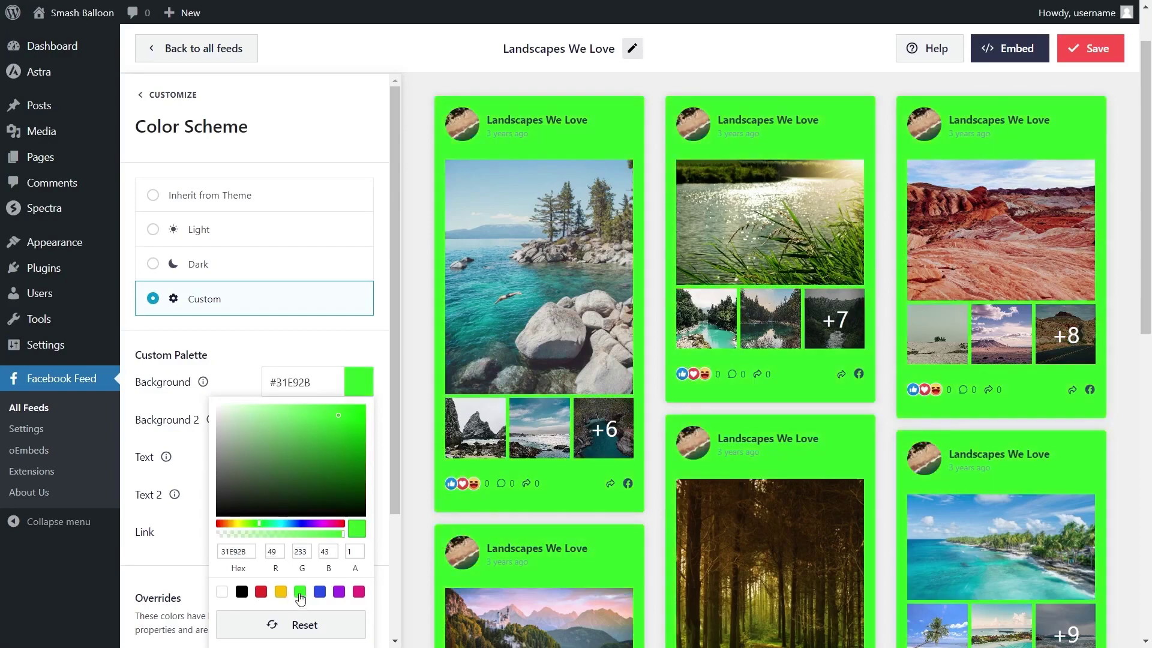
left_click(251, 202)
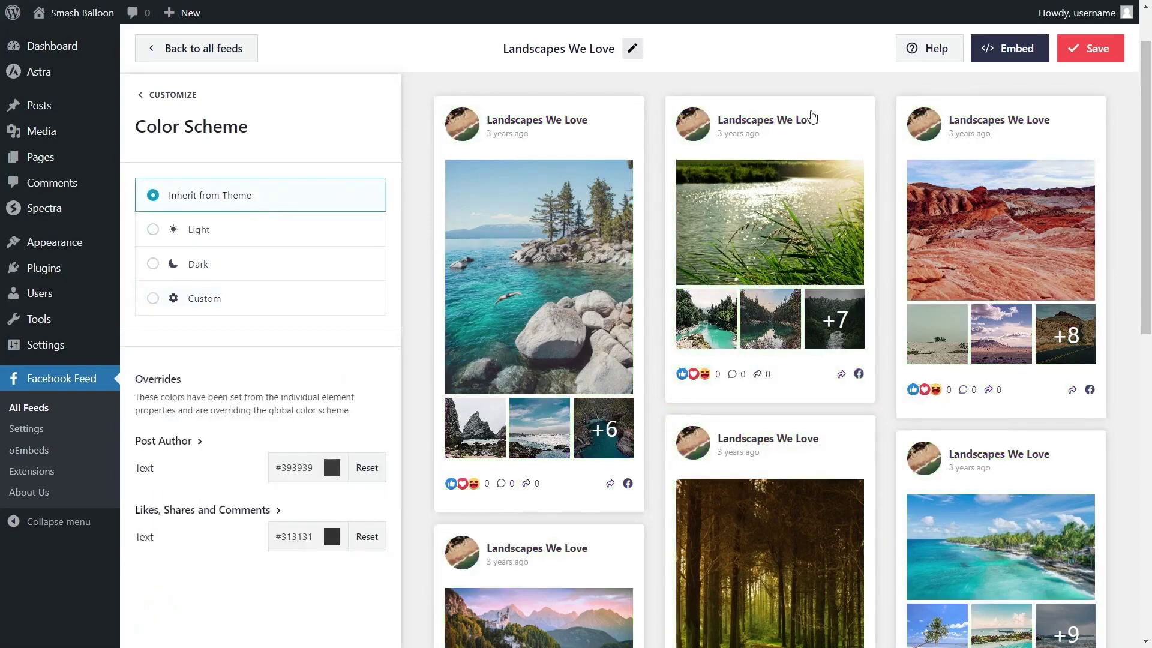
left_click(1101, 50)
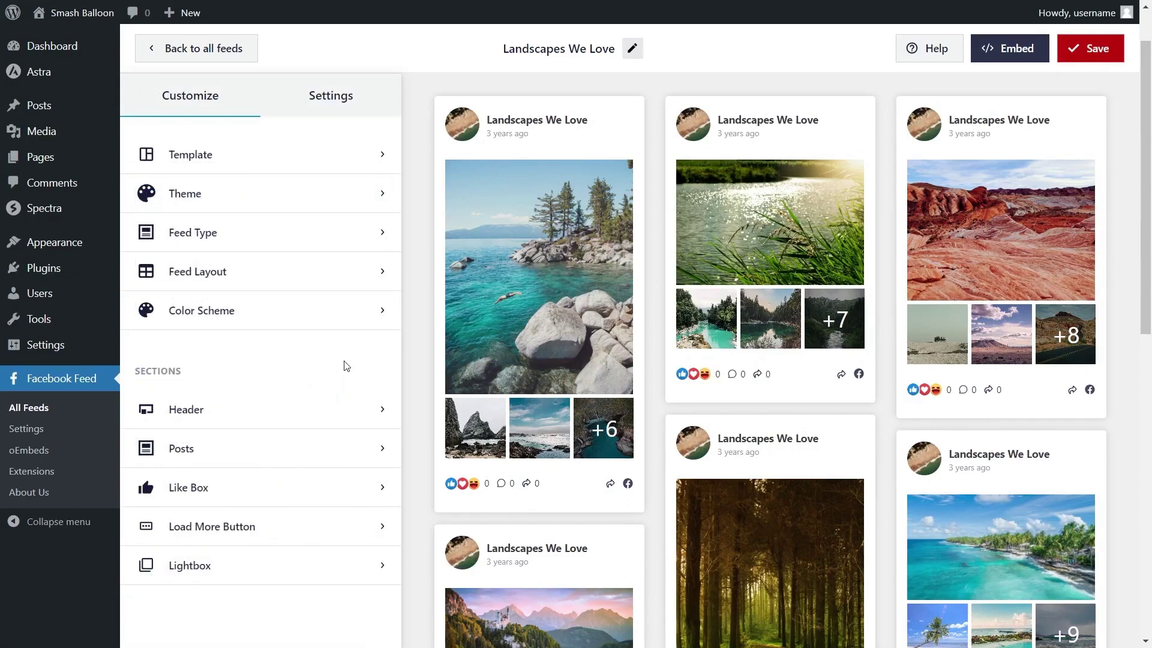
Open the feed's Filters settings and keep displaying posts by the Page Owner
left_click(362, 111)
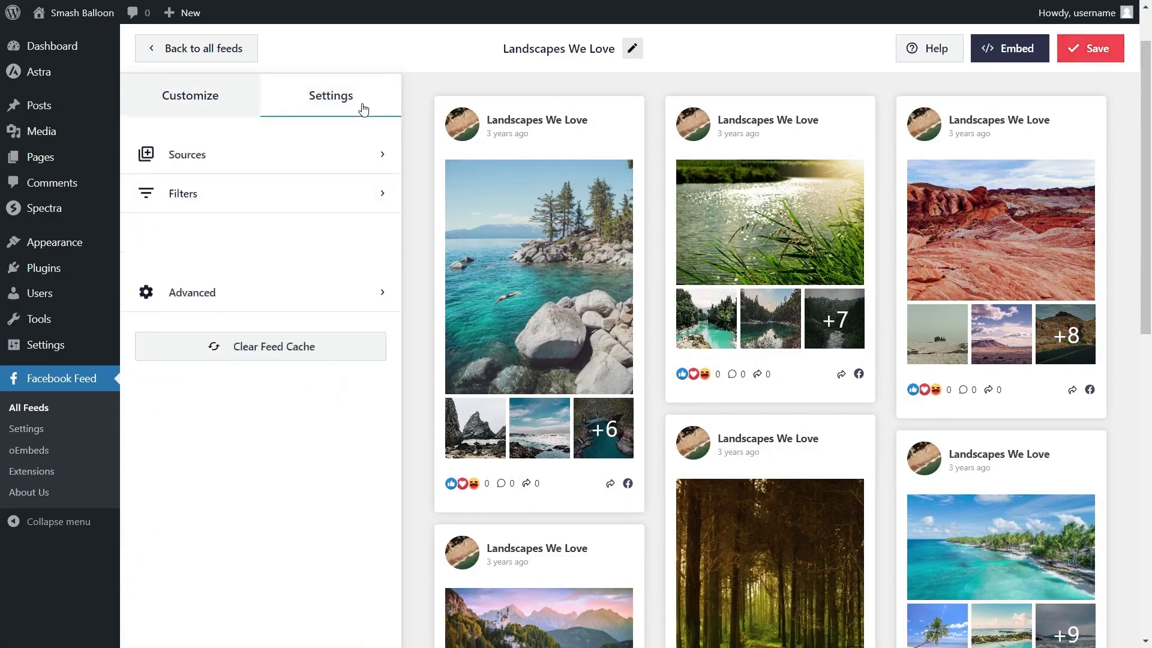
left_click(274, 195)
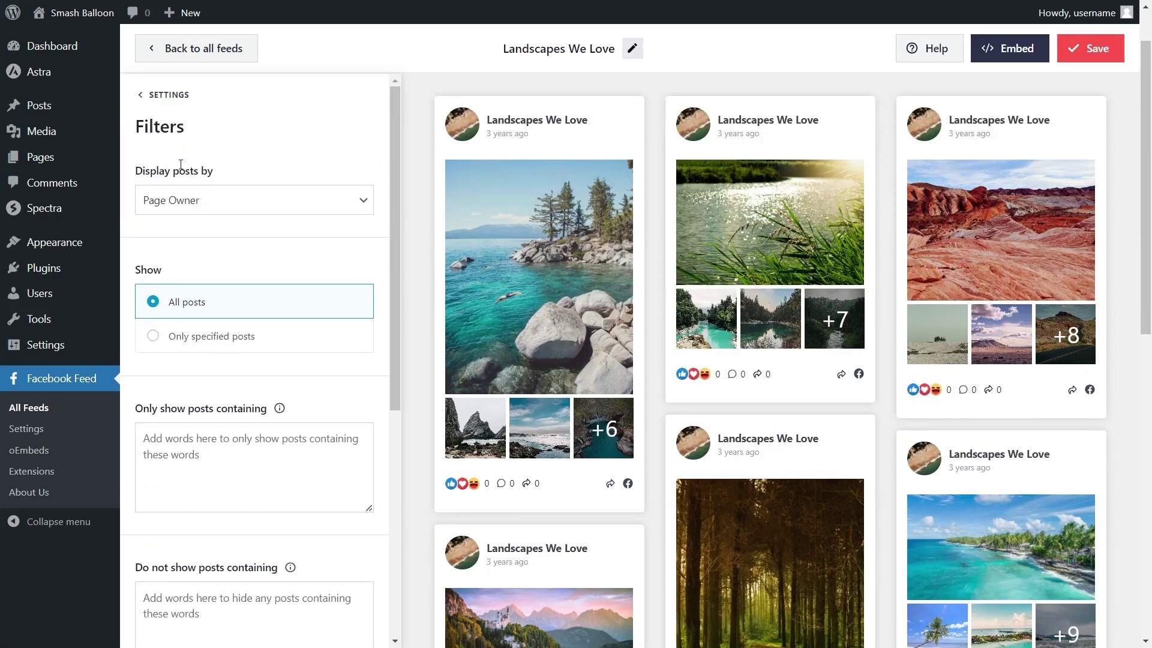
left_click(211, 207)
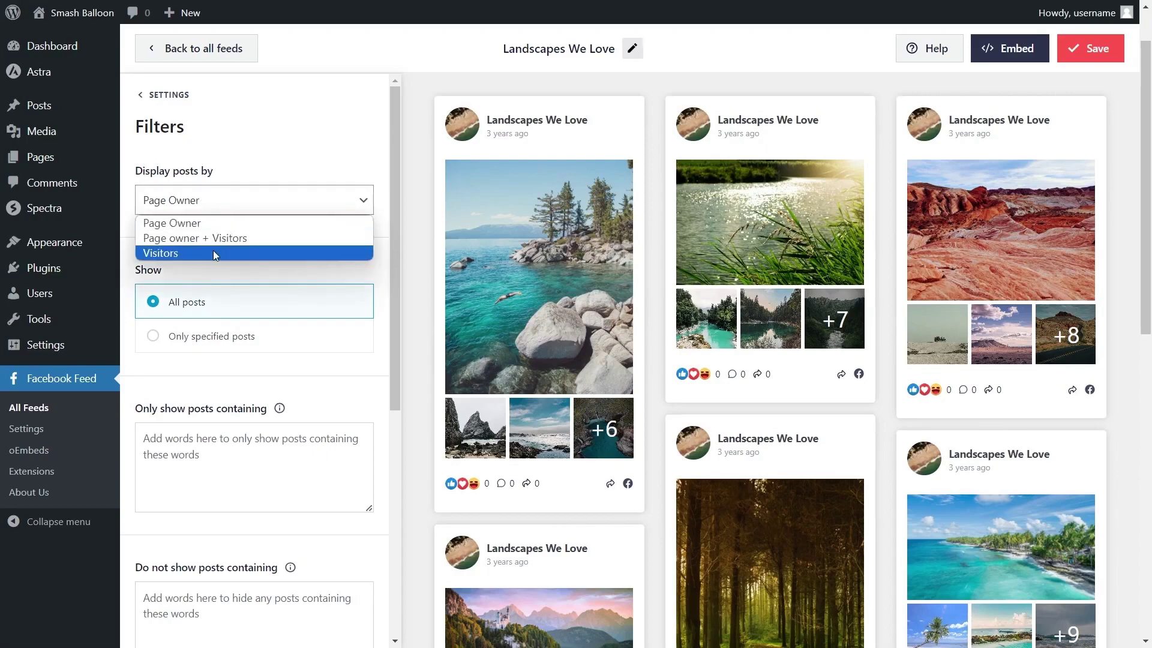
left_click(259, 187)
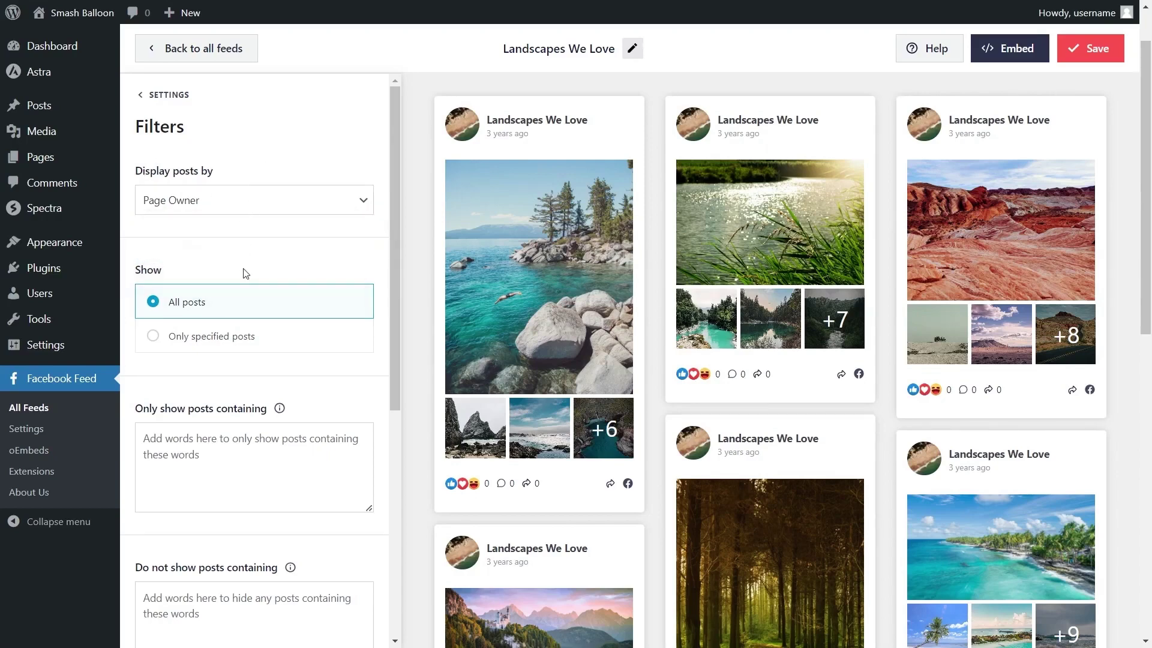
Try showing only specified posts, then set Show back to All posts
scroll(246, 273, "down", 1)
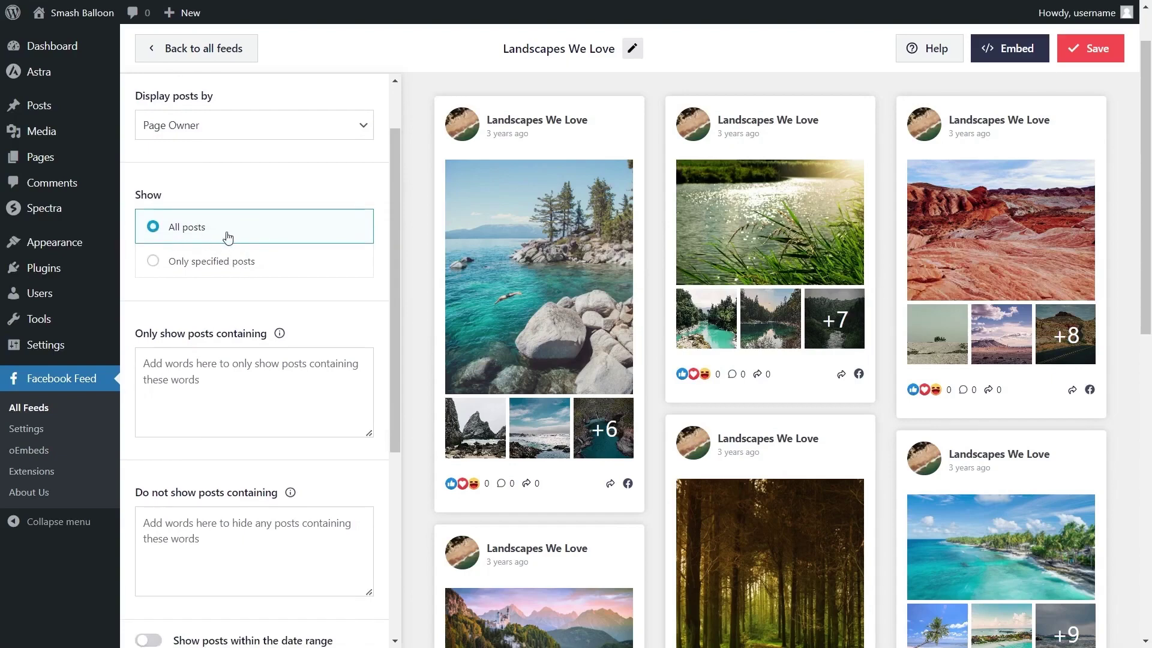
left_click(264, 267)
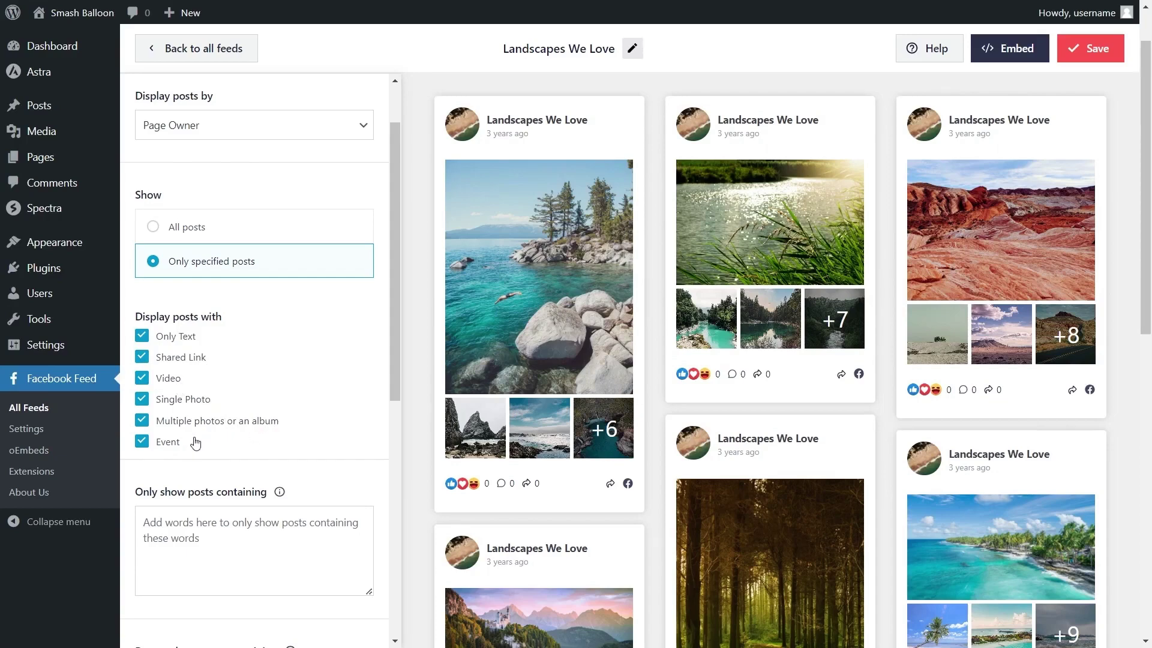
left_click(218, 232)
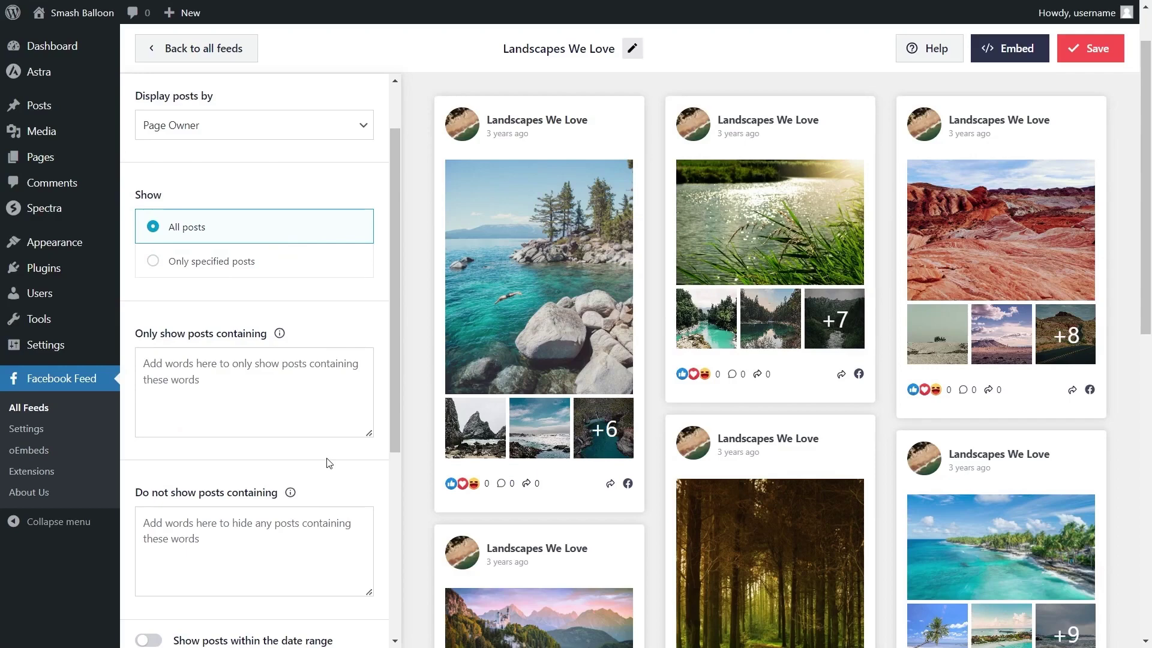
scroll(329, 463, "down", 5)
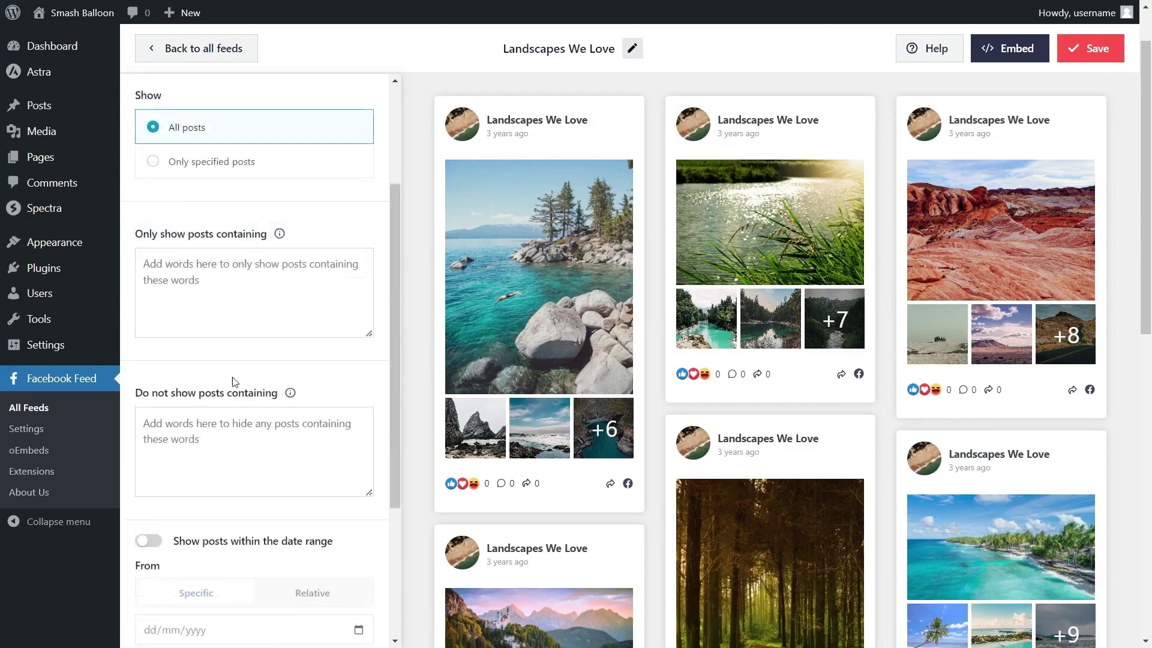